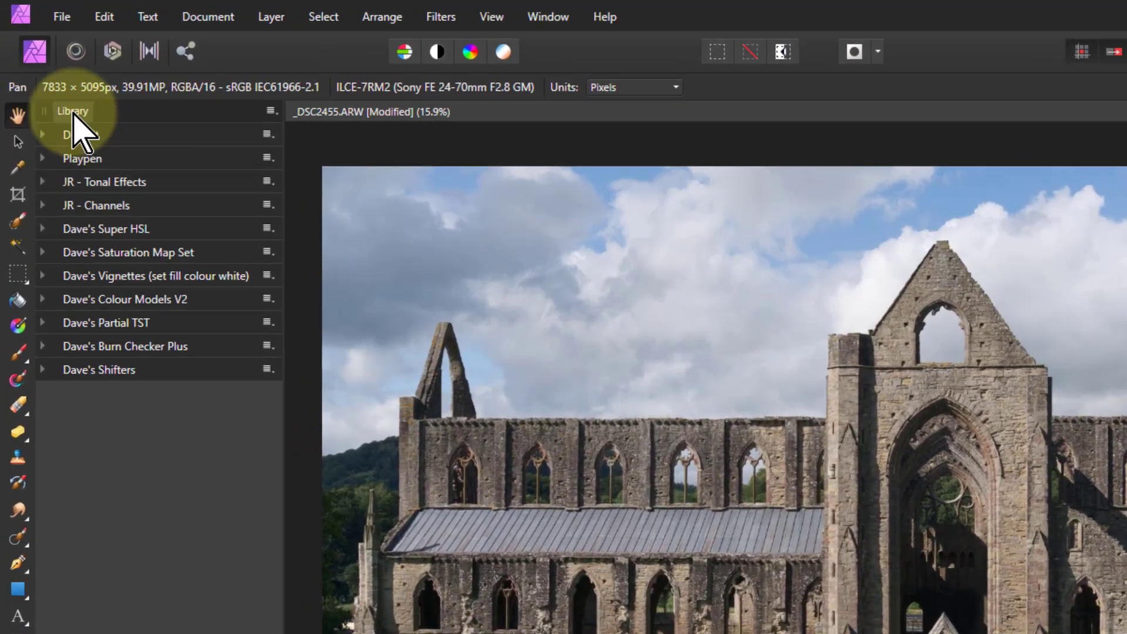
- Expand Dave's Shifters in the macro Library to show Histogram Squeeze'n'Shift V2, RGB Shift and 3M Dominance Shift
left_click(271, 111)
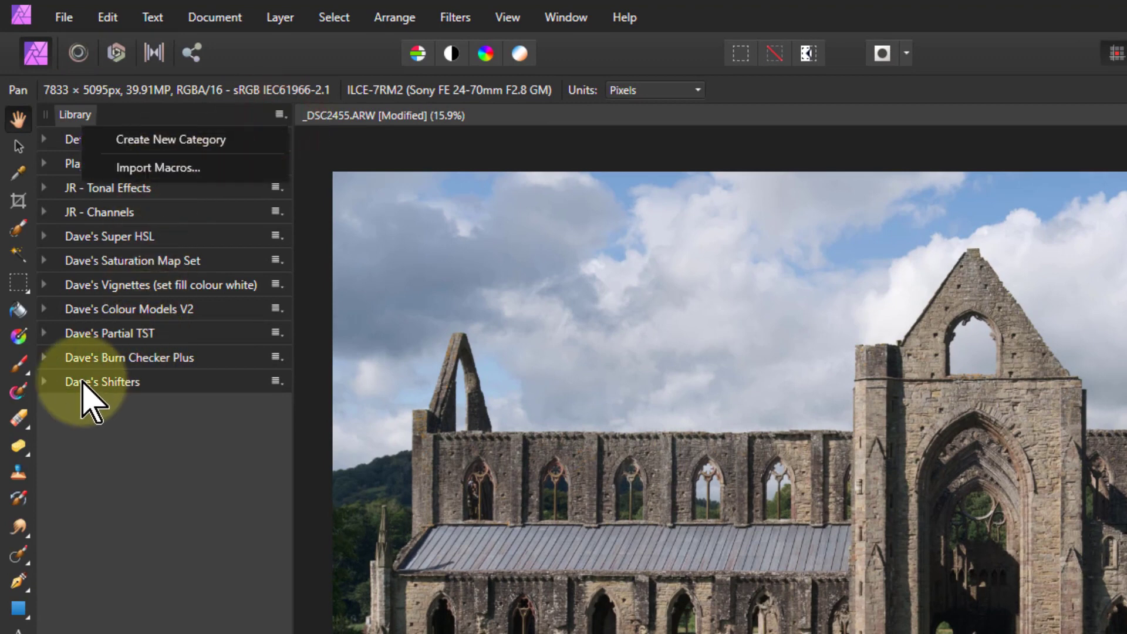
left_click(46, 382)
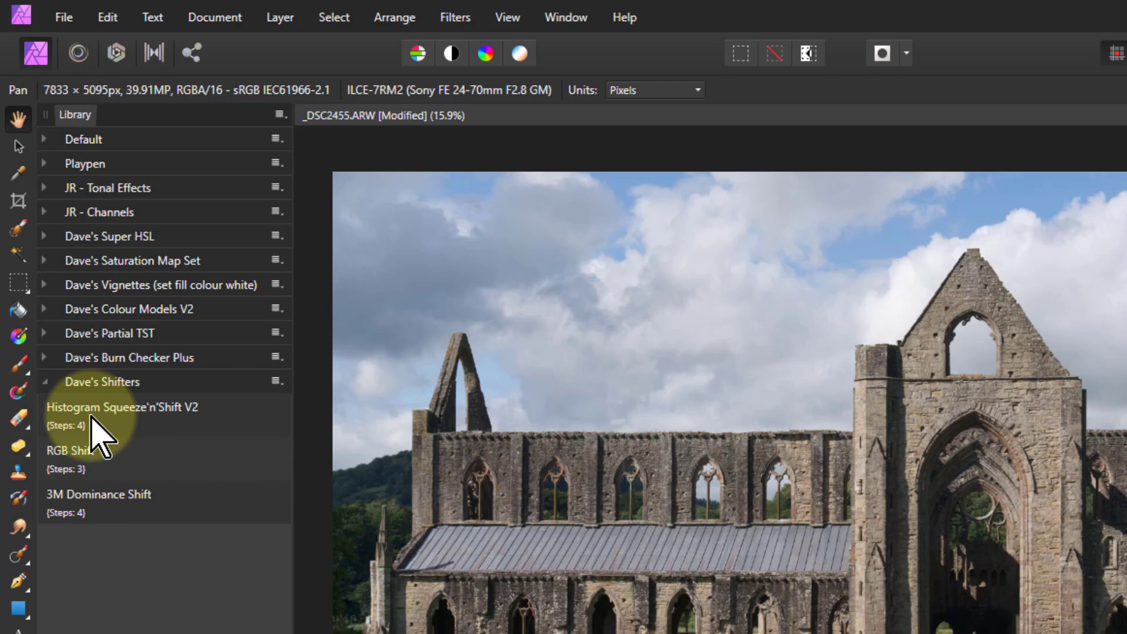
- Apply Histogram Squeeze'n'Shift V2, squeeze the histogram with the a slider and shift it right with b
left_click(141, 415)
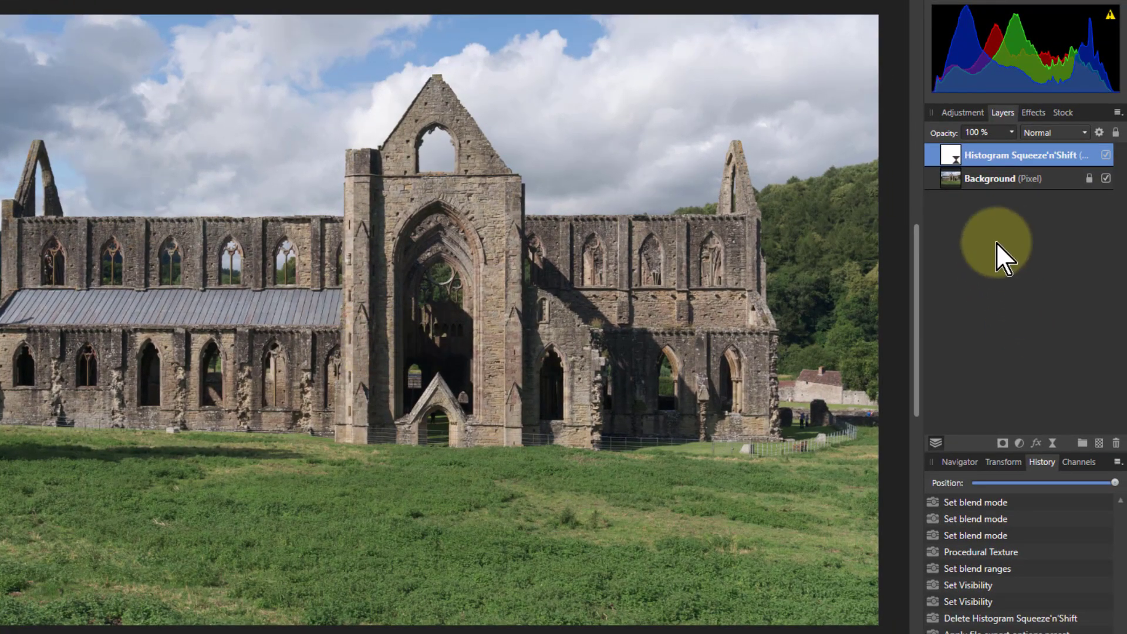
double_click(954, 155)
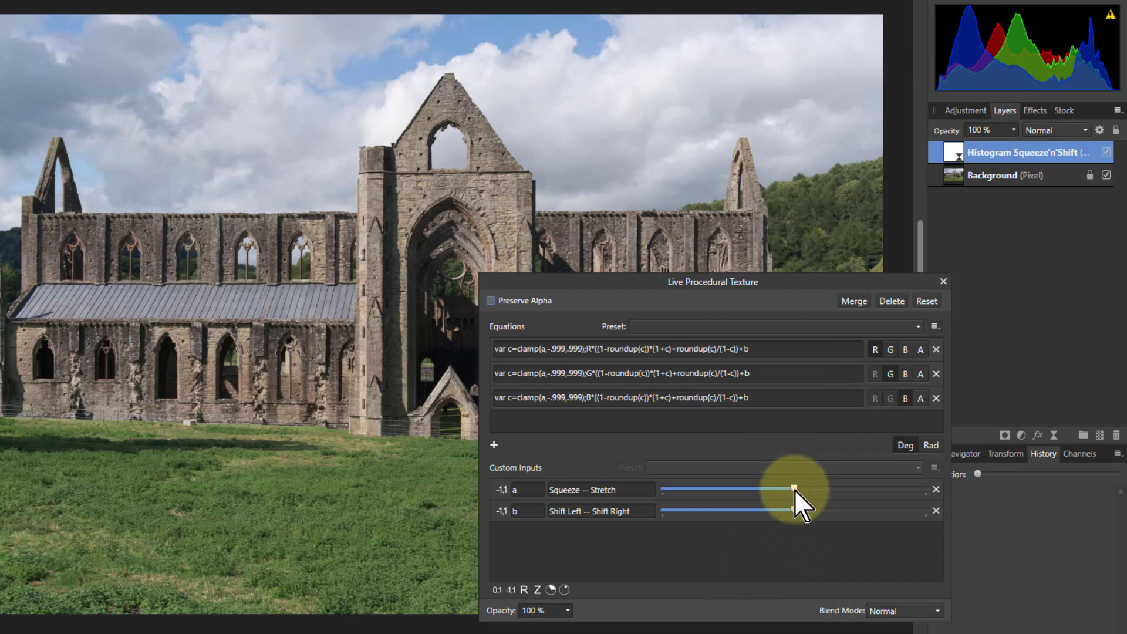
left_click_drag(794, 489, 846, 495)
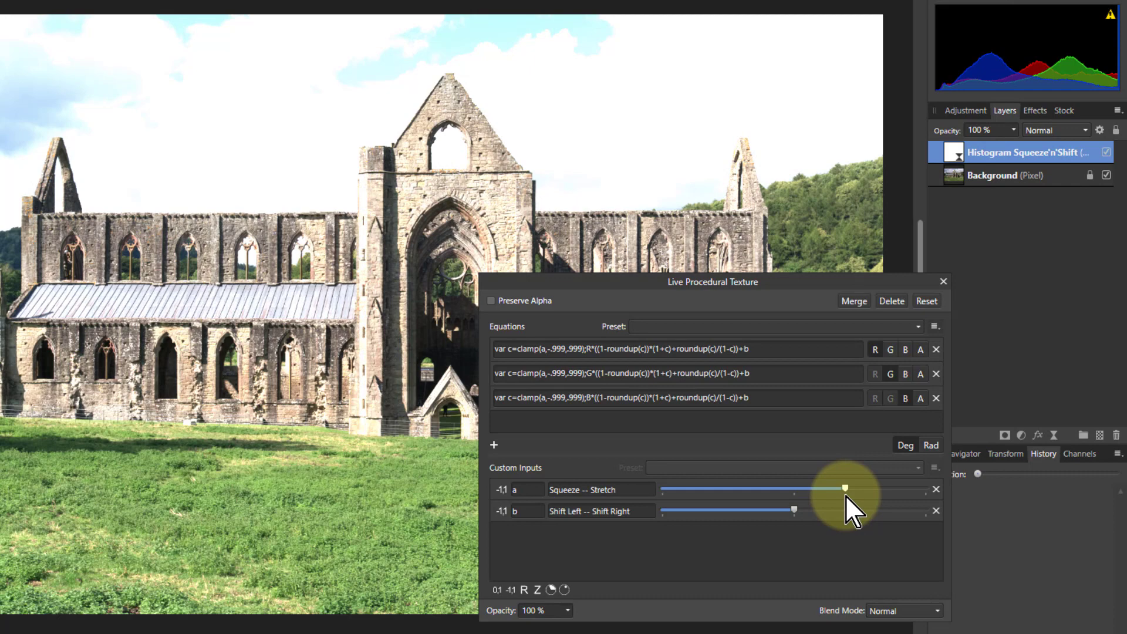
left_click_drag(845, 495, 713, 502)
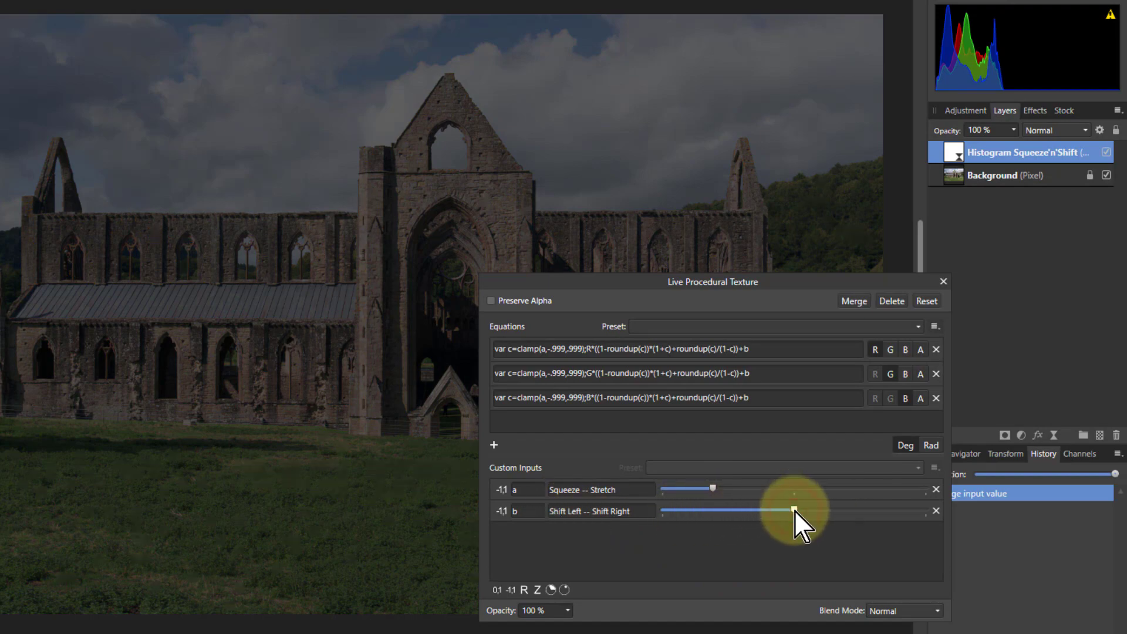
left_click_drag(794, 510, 835, 510)
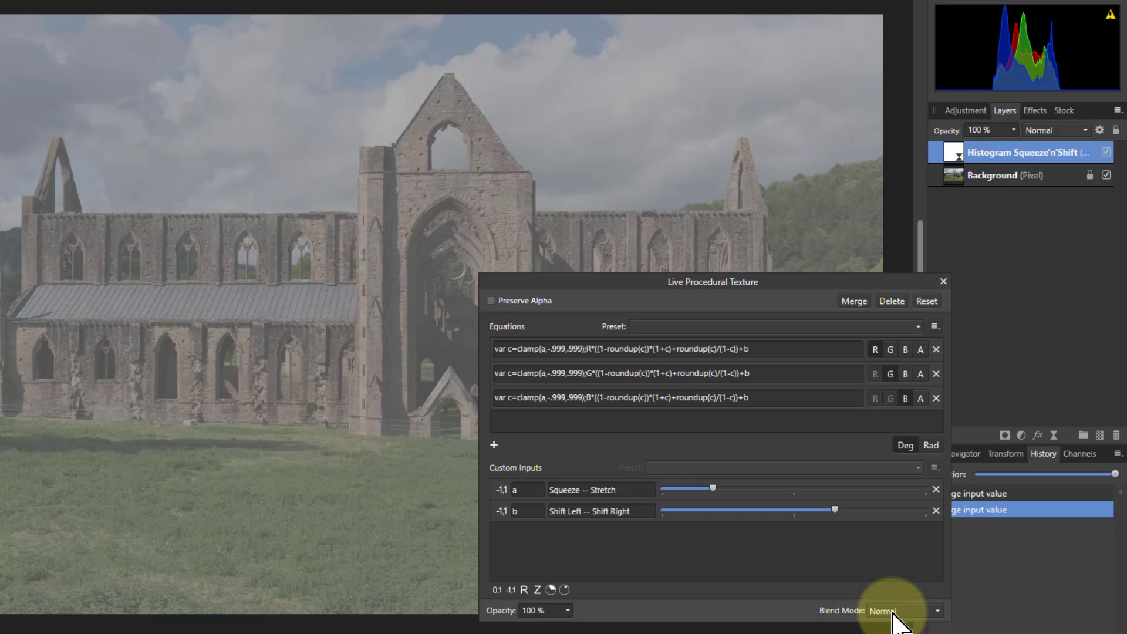
- Try Overlay on the squeeze layer, compare it on and off, then switch to Linear Light
left_click(917, 618)
scroll(894, 588, "down", 1)
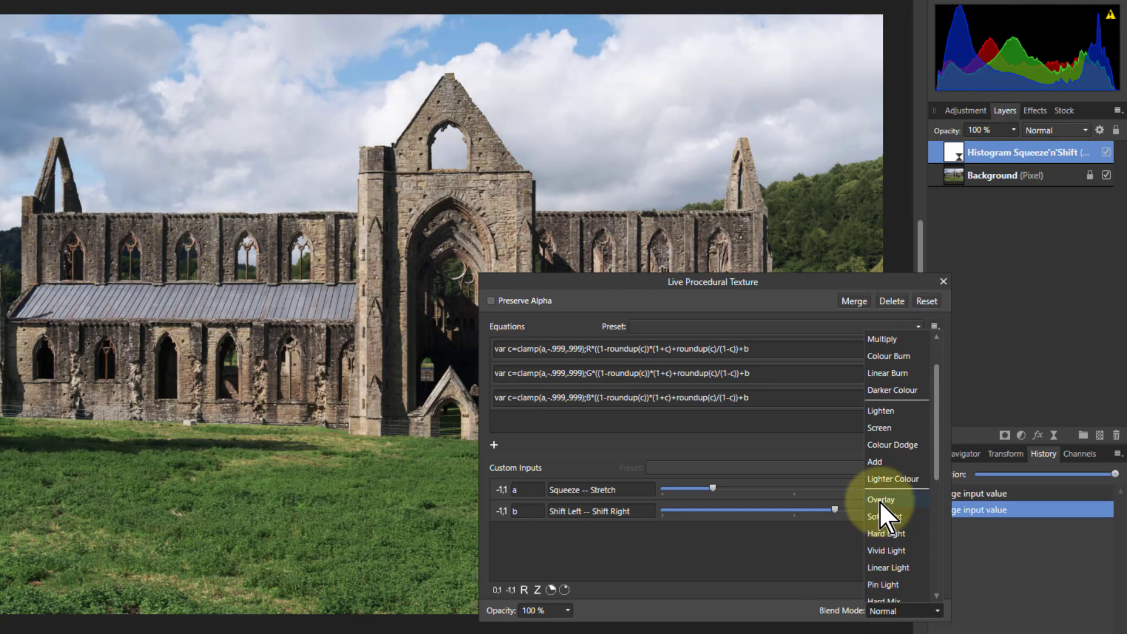
left_click(879, 501)
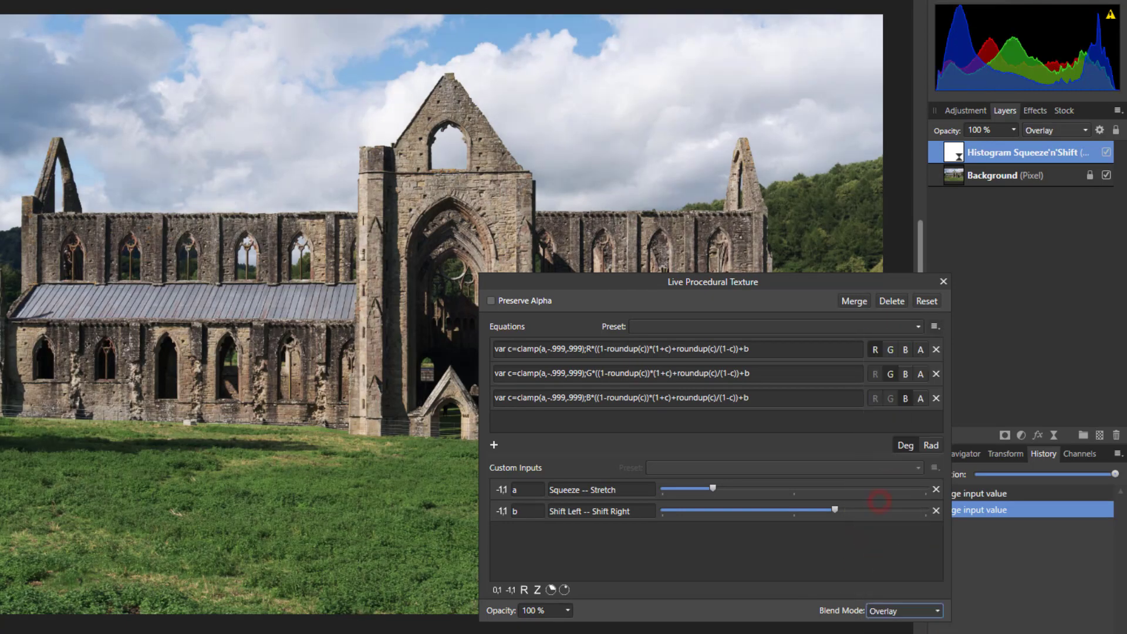
left_click(1103, 154)
left_click(1103, 153)
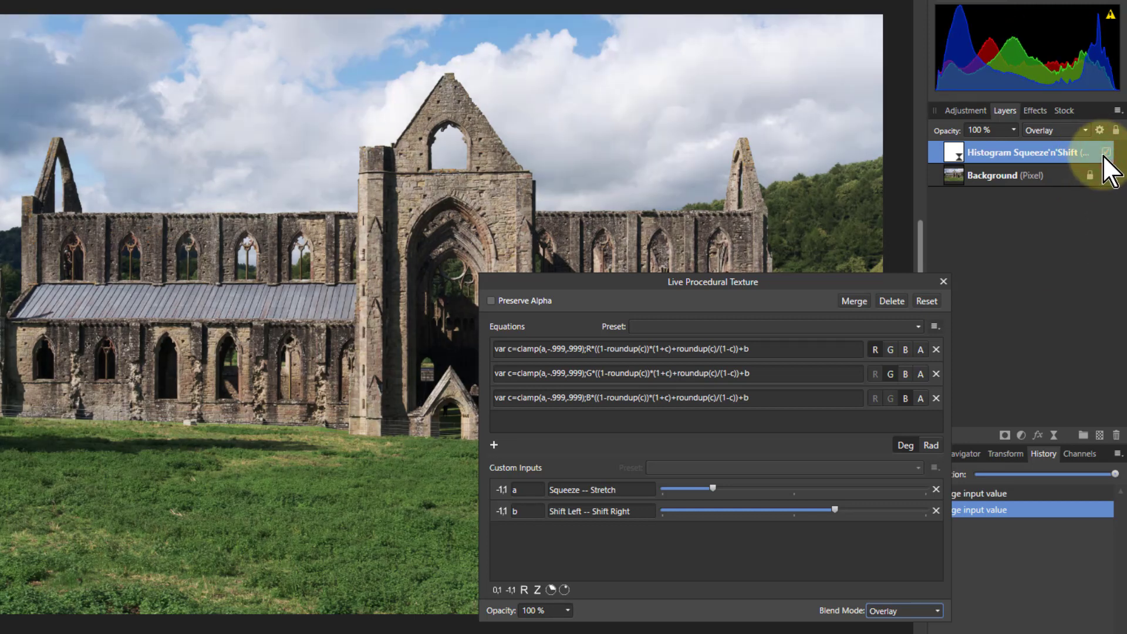
left_click(899, 614)
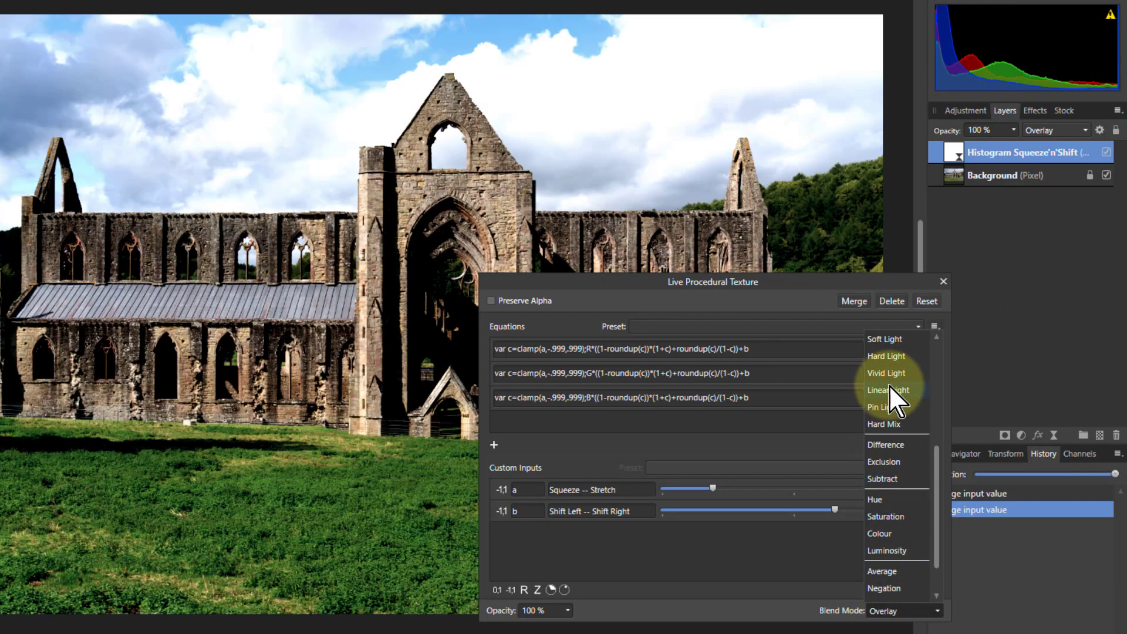
left_click(879, 390)
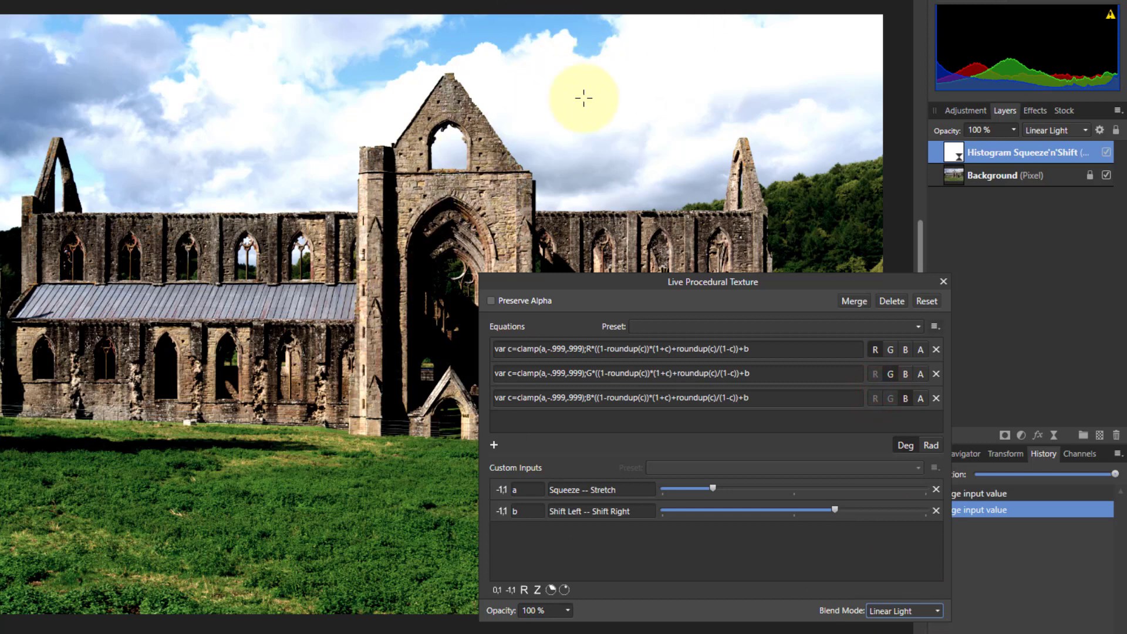
- Reshape the Underlying Composition blend range with a new point at 40%, then reset it and close Blend Options
left_click(1100, 130)
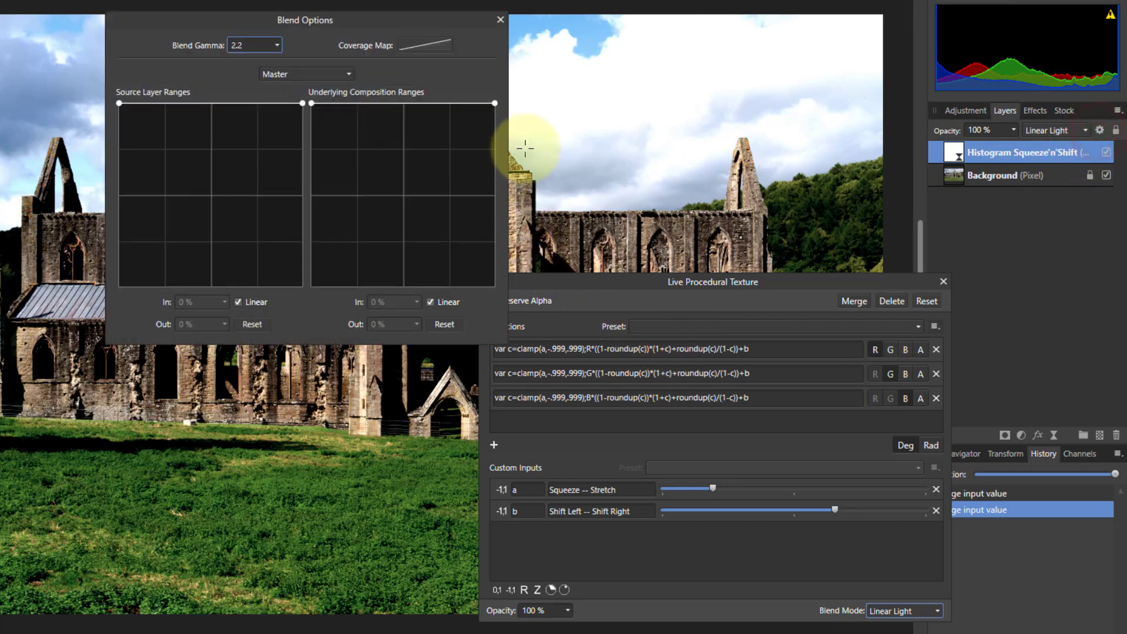
left_click_drag(385, 34, 303, 325)
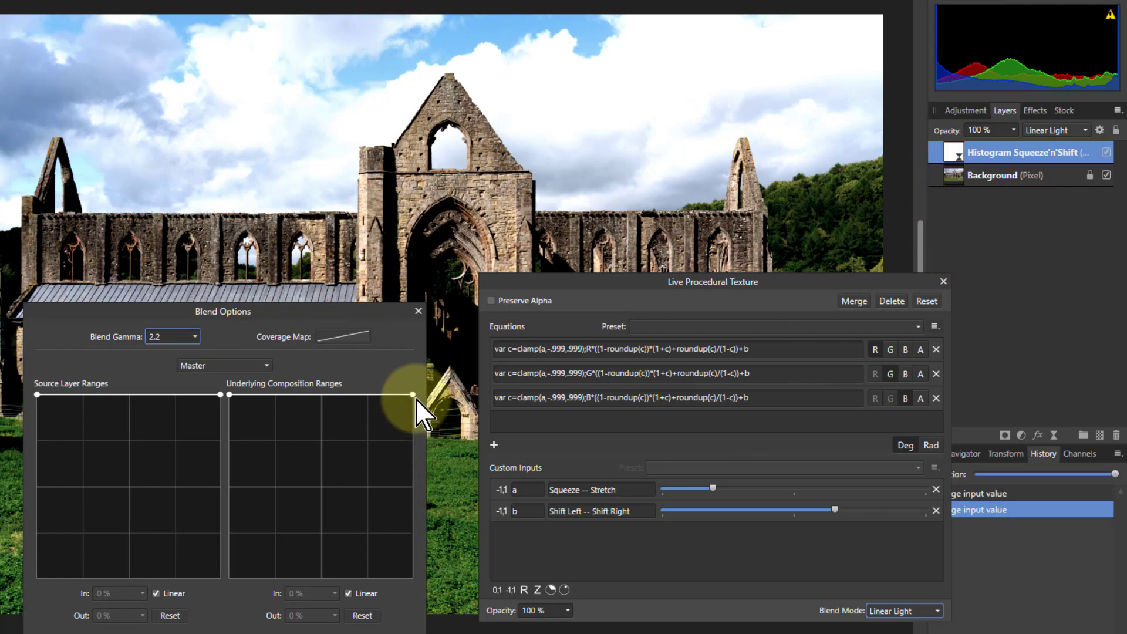
left_click_drag(413, 395, 412, 458)
left_click_drag(441, 535, 440, 599)
left_click(335, 492)
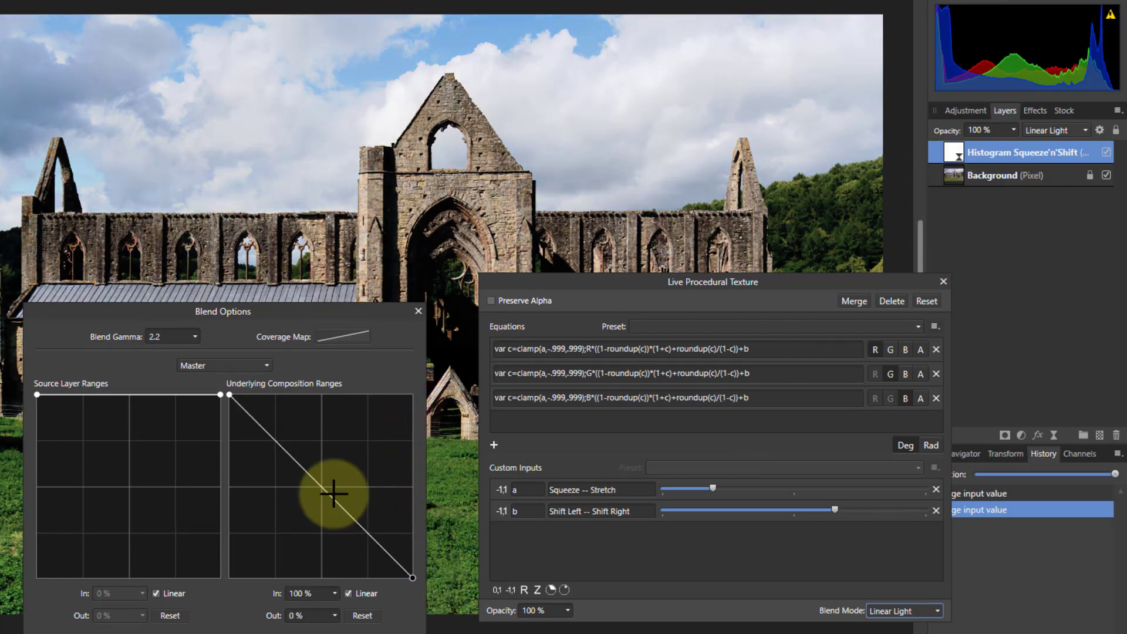
left_click_drag(333, 497, 303, 354)
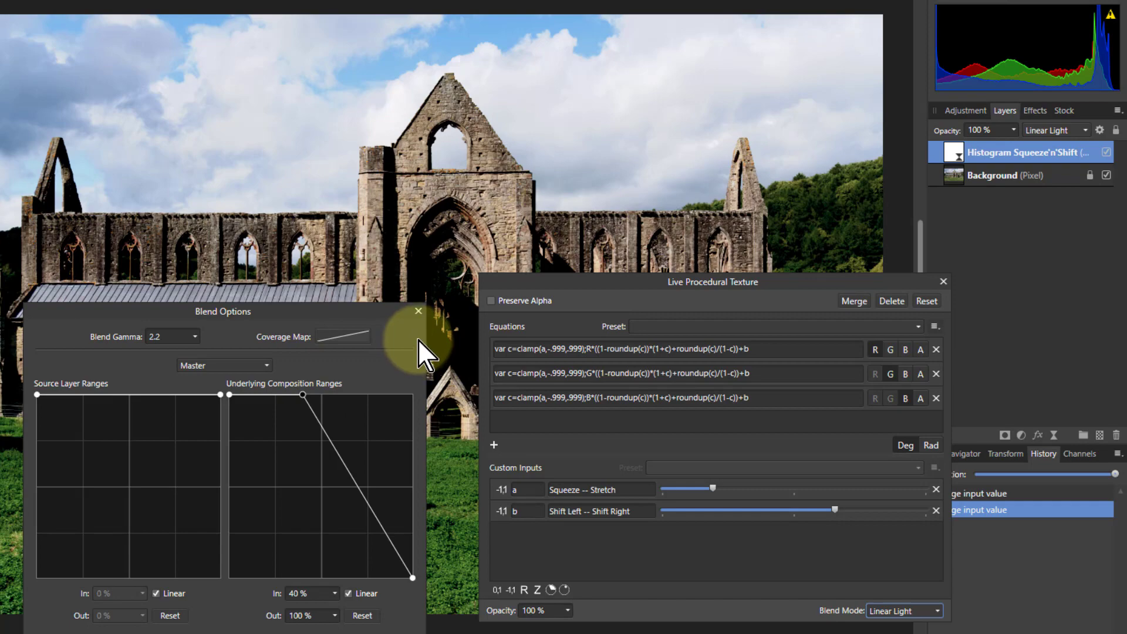
left_click(363, 615)
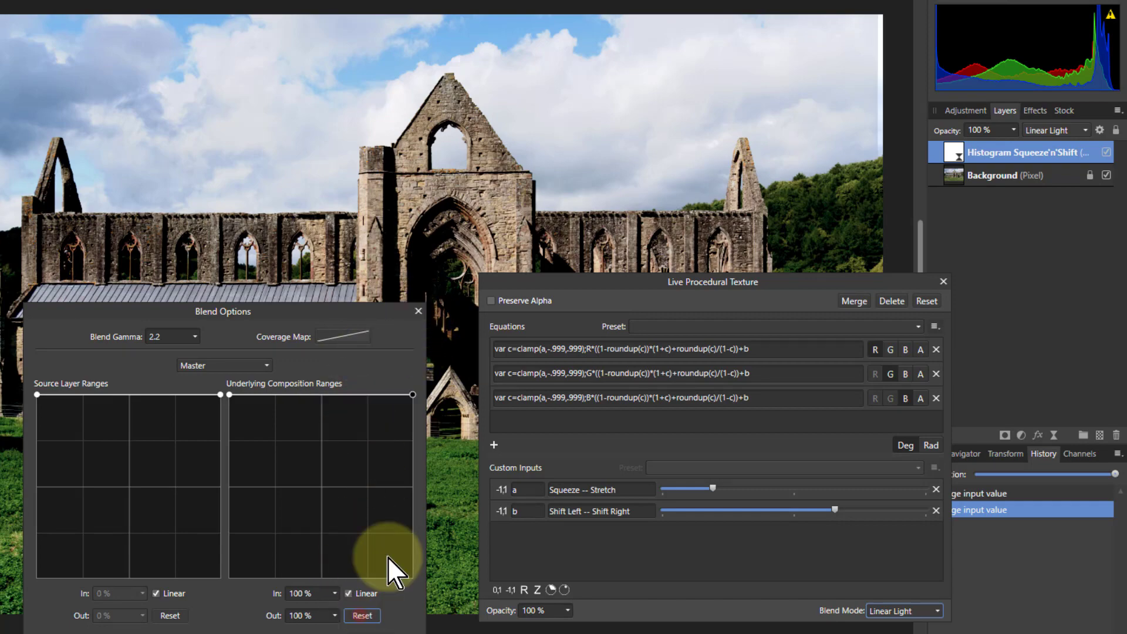
left_click(417, 311)
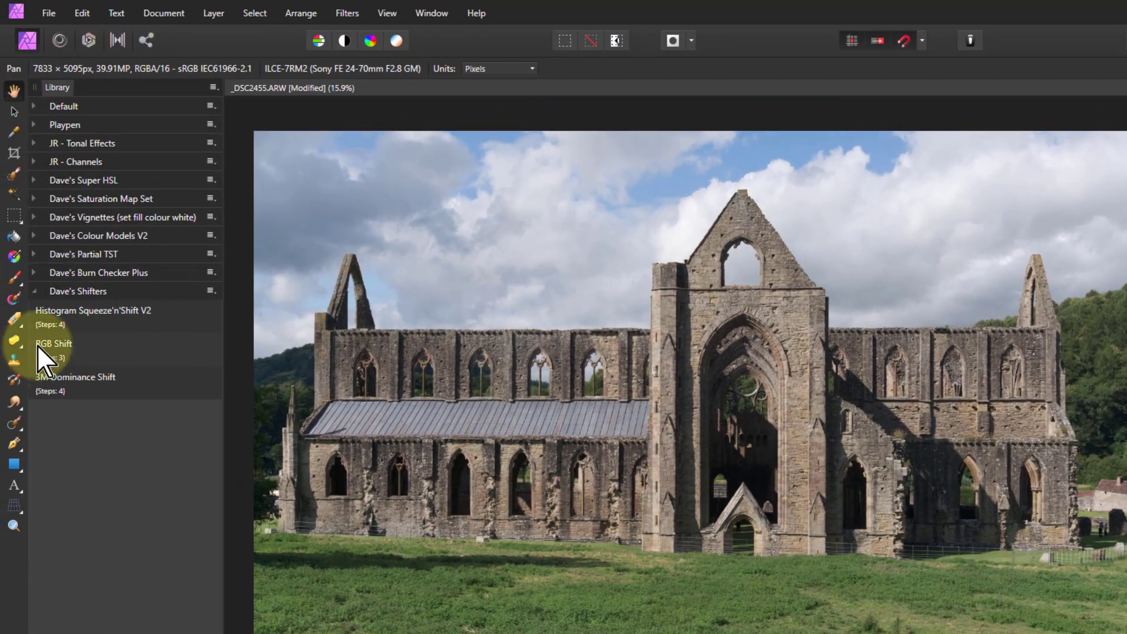
- Apply the RGB Shift macro and move its Cyan–Red slider towards red
left_click(54, 344)
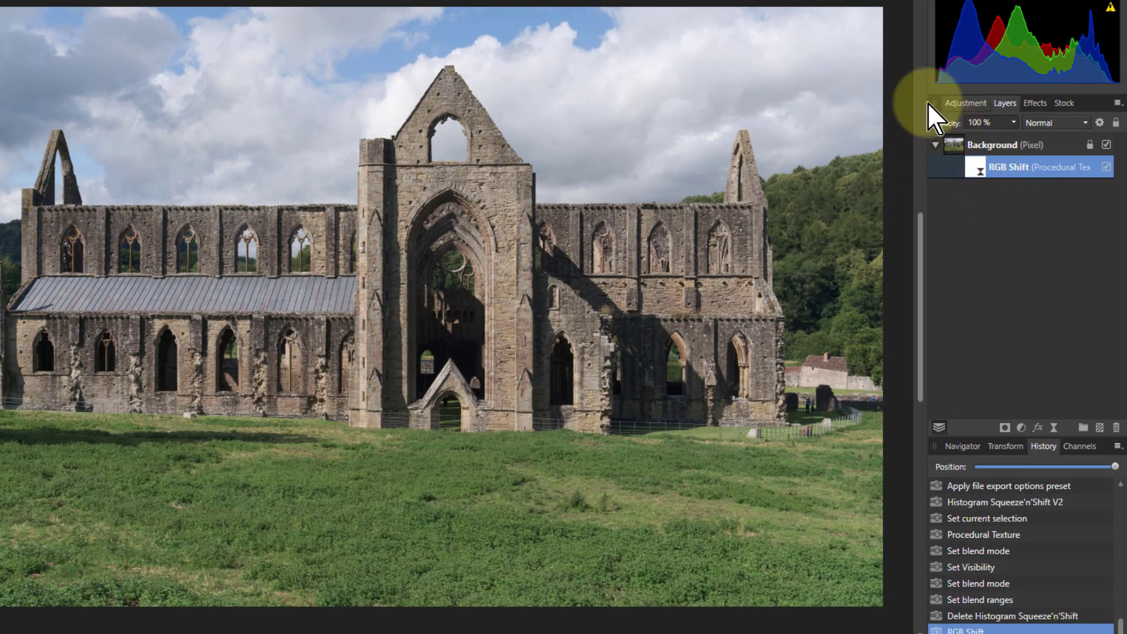
left_click(977, 165)
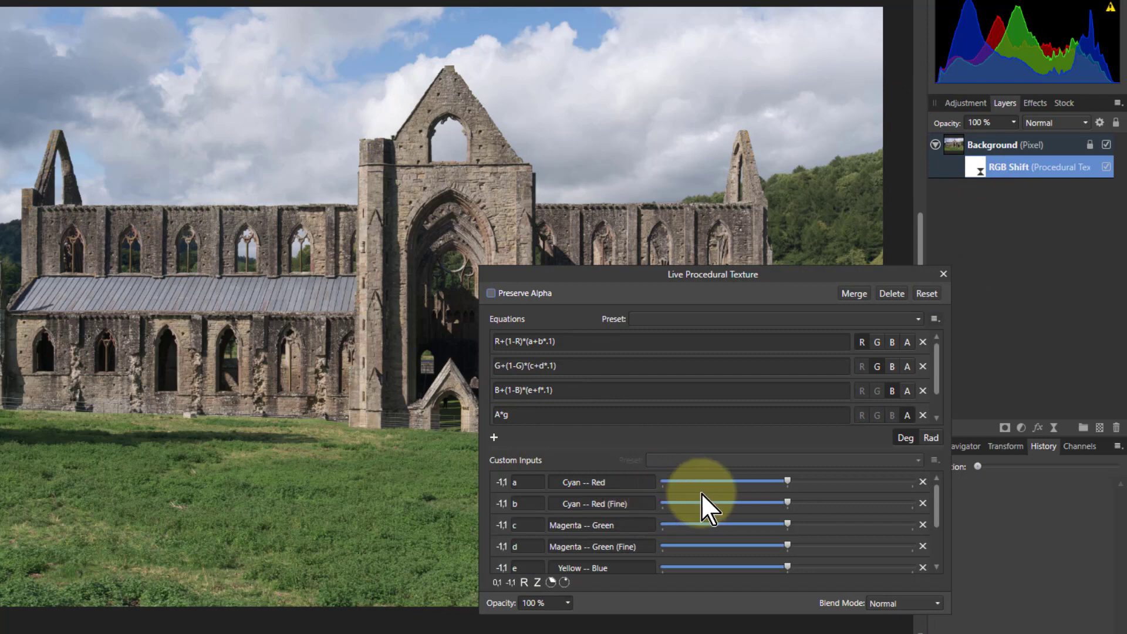
left_click(788, 483)
left_click_drag(788, 483, 812, 482)
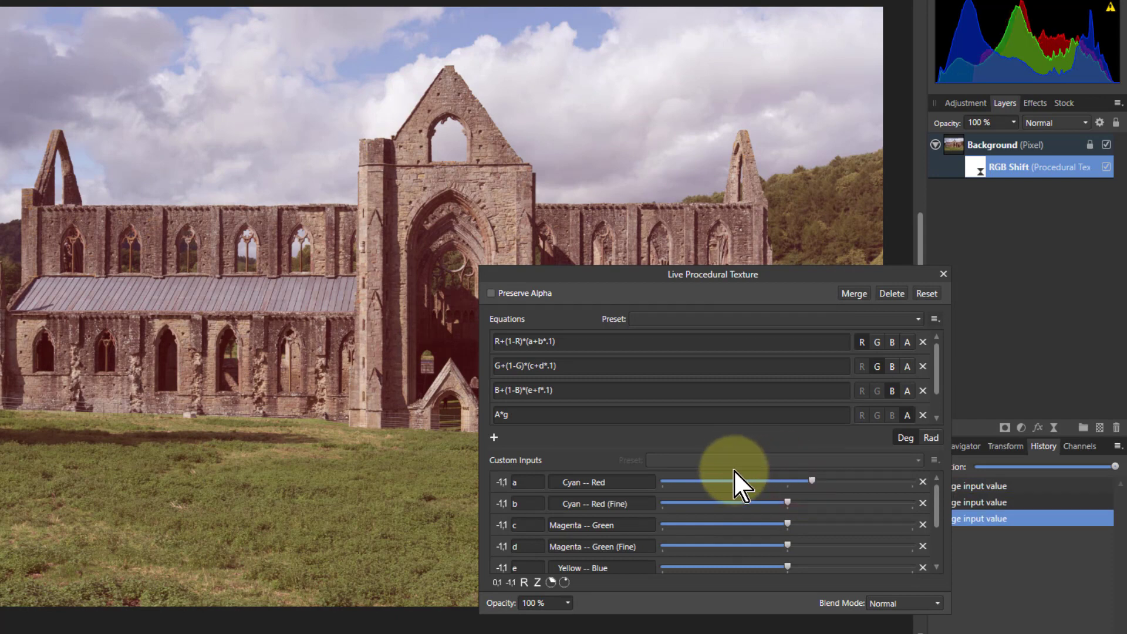
scroll(769, 514, "down", 2)
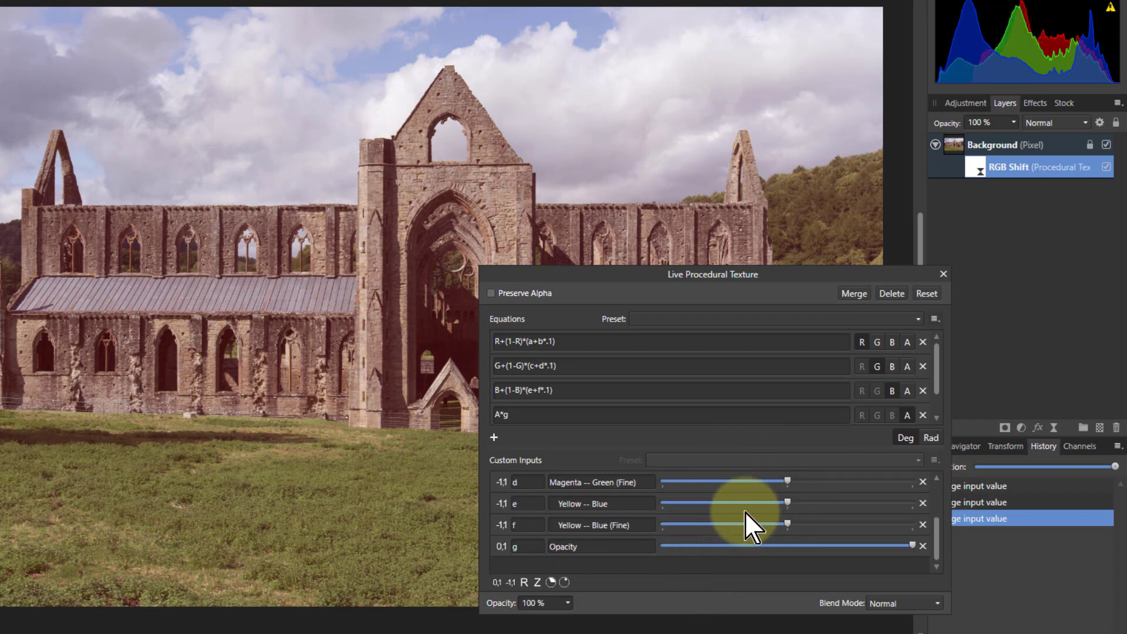
- Nudge the Yellow–Blue slider slightly, then push Cyan–Red further right for a strong red cast
left_click(787, 503)
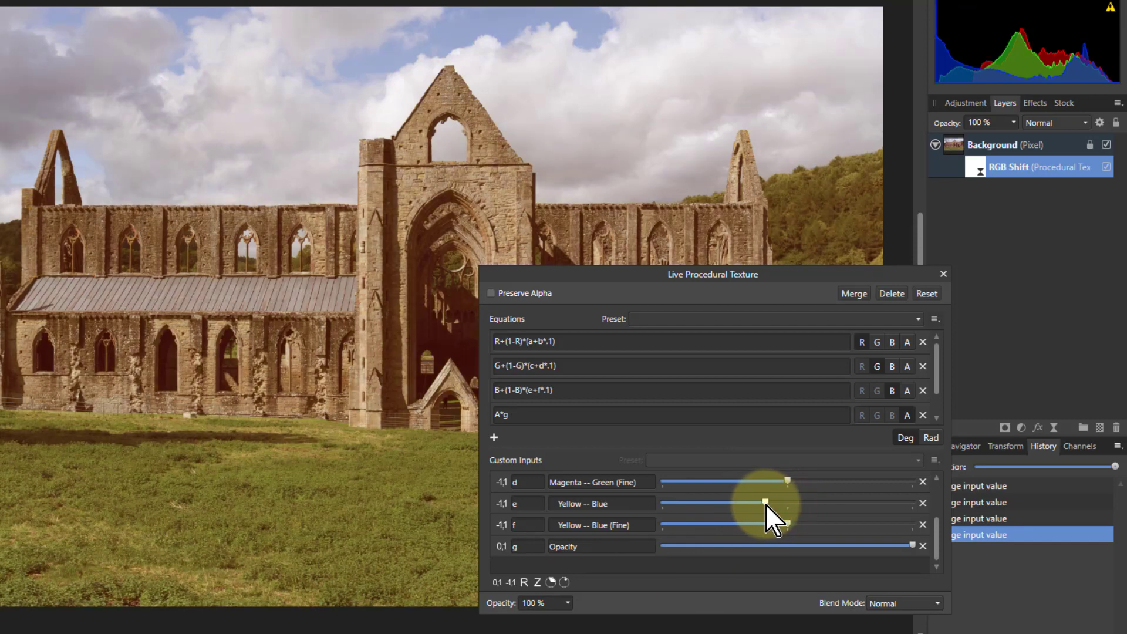
left_click_drag(773, 505, 774, 505)
scroll(820, 494, "up", 3)
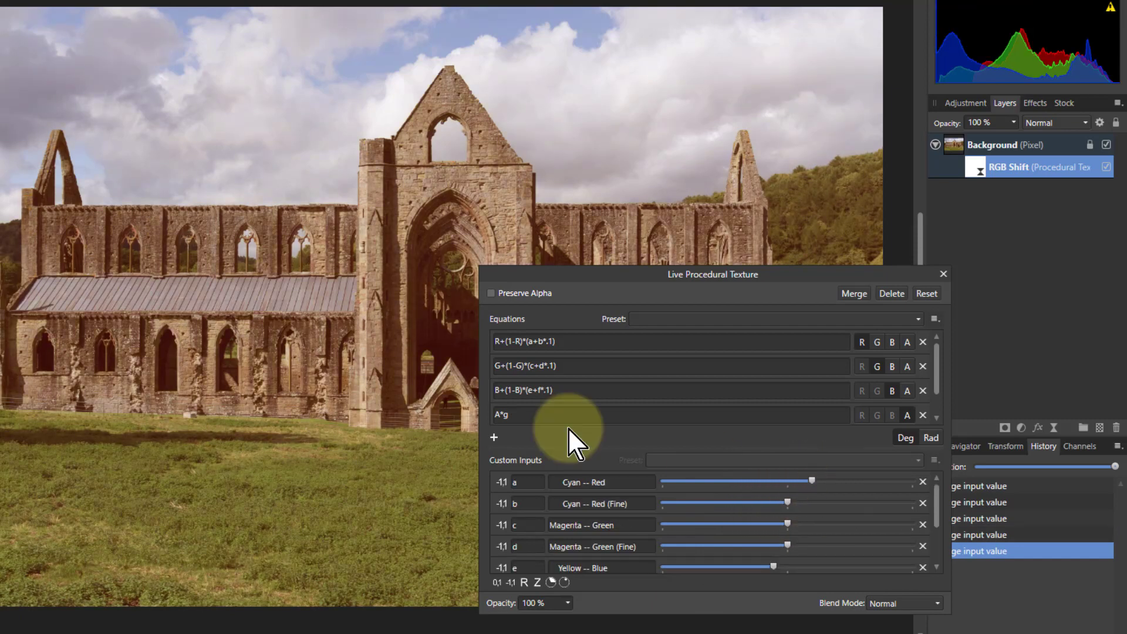
left_click_drag(581, 273, 622, 283)
left_click_drag(844, 485, 876, 495)
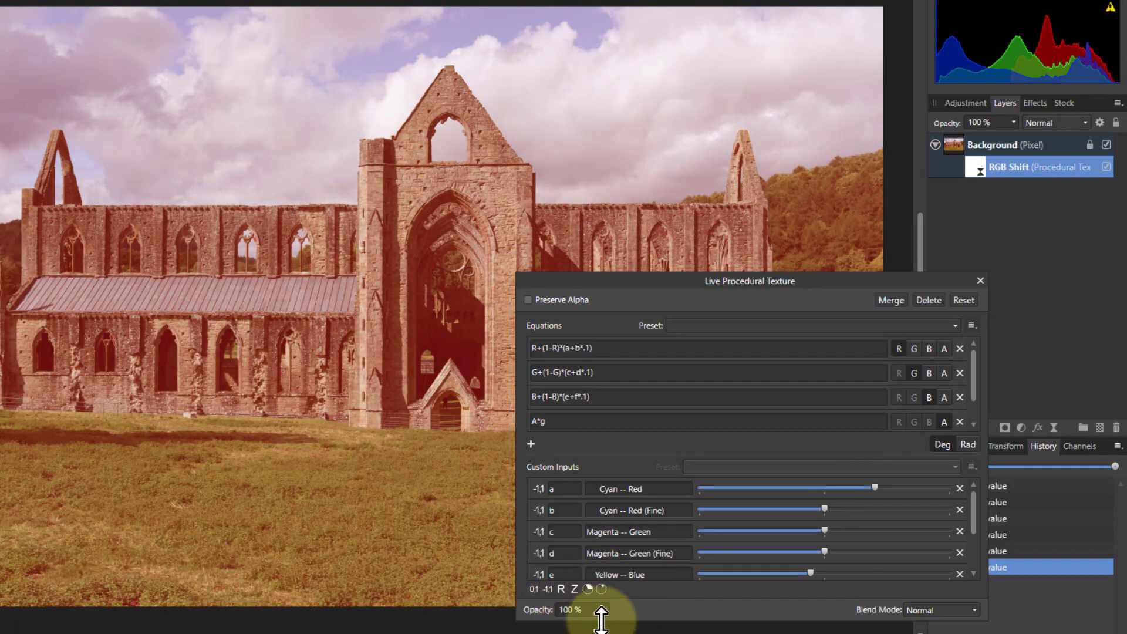
- Test a lower opacity for the RGB Shift texture and browse blend modes, leaving the blend unchanged
mouse_move(604, 610)
left_mouse_down()
mouse_move(566, 627)
mouse_move(513, 627)
mouse_move(608, 627)
left_mouse_up()
left_click(949, 611)
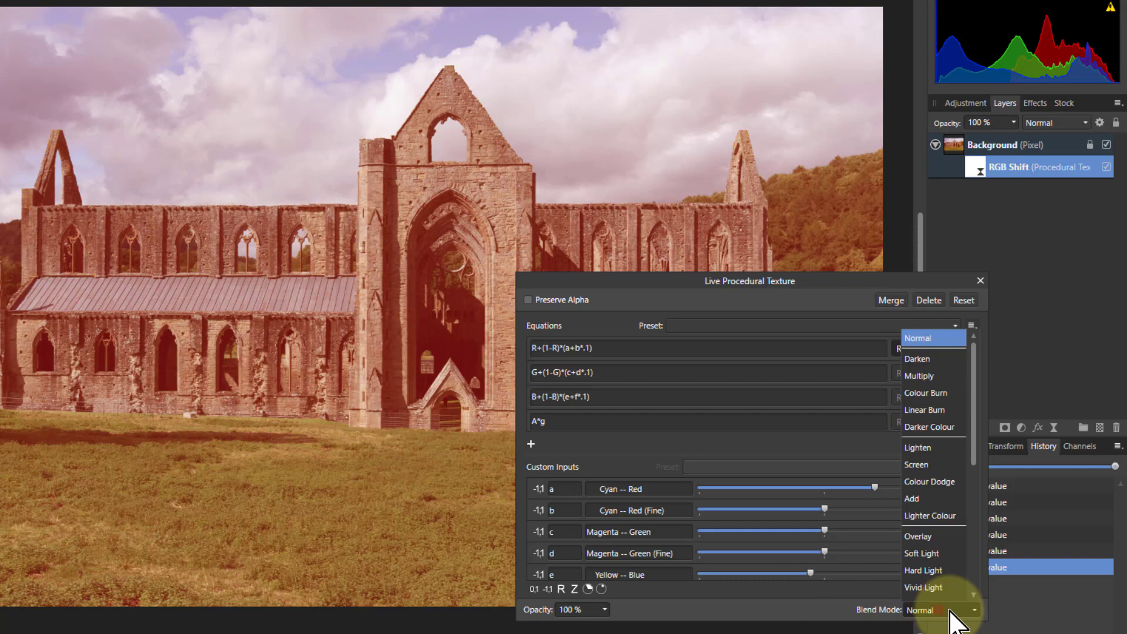
scroll(916, 534, "down", 1)
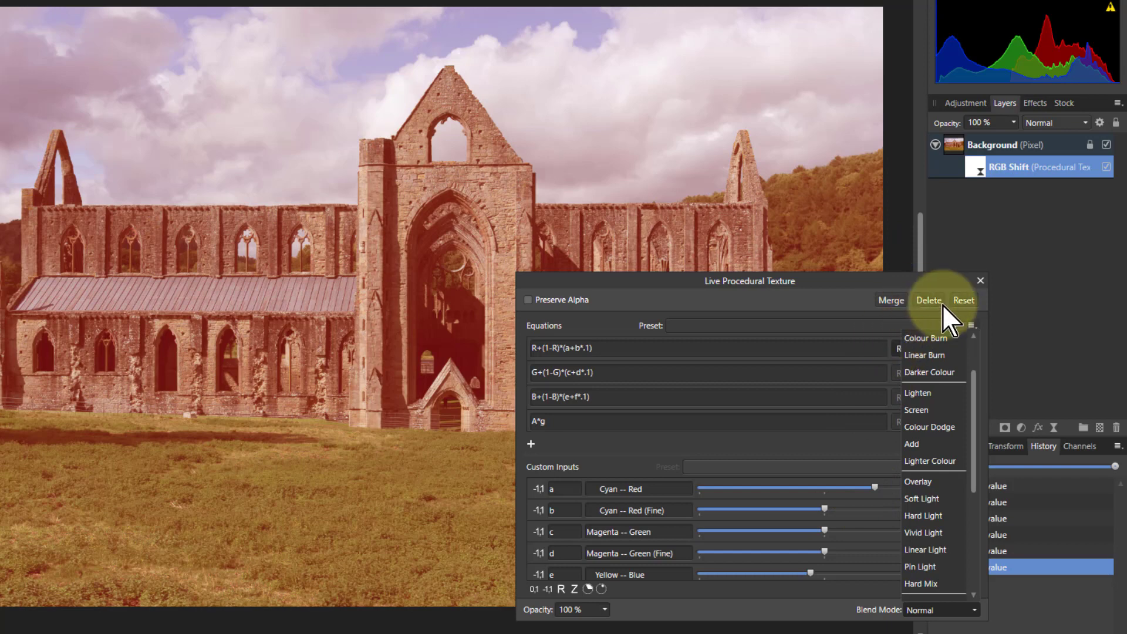
left_click(939, 303)
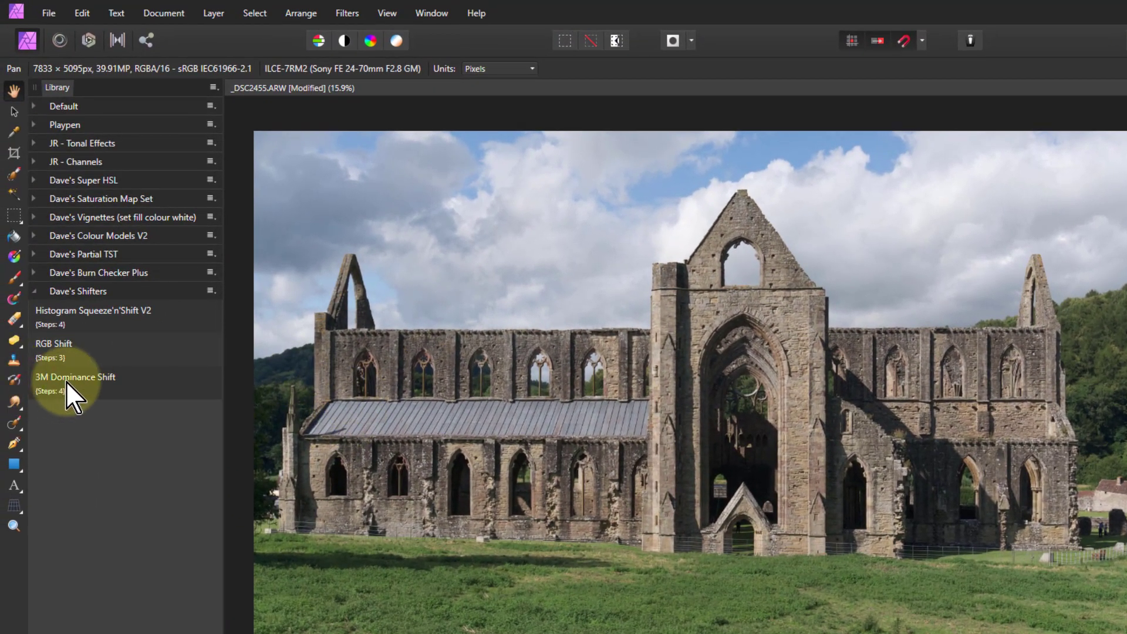
- Apply 3M Dominance Shift and lower Max (Dominant) Shift, turning the stonework teal and the grass magenta
left_click(65, 379)
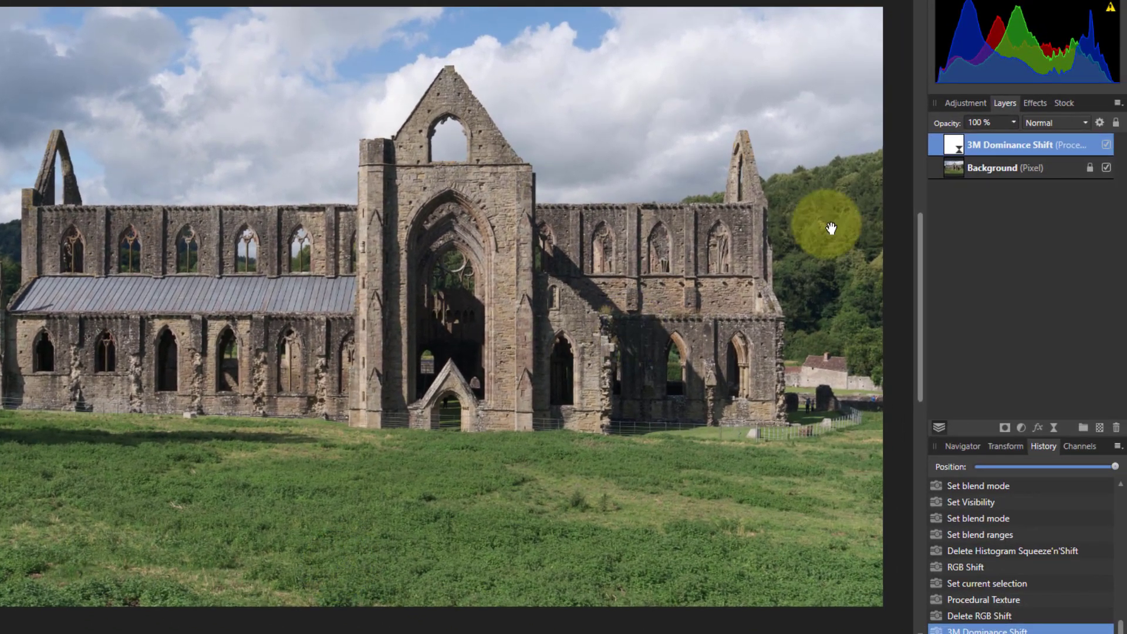
double_click(951, 143)
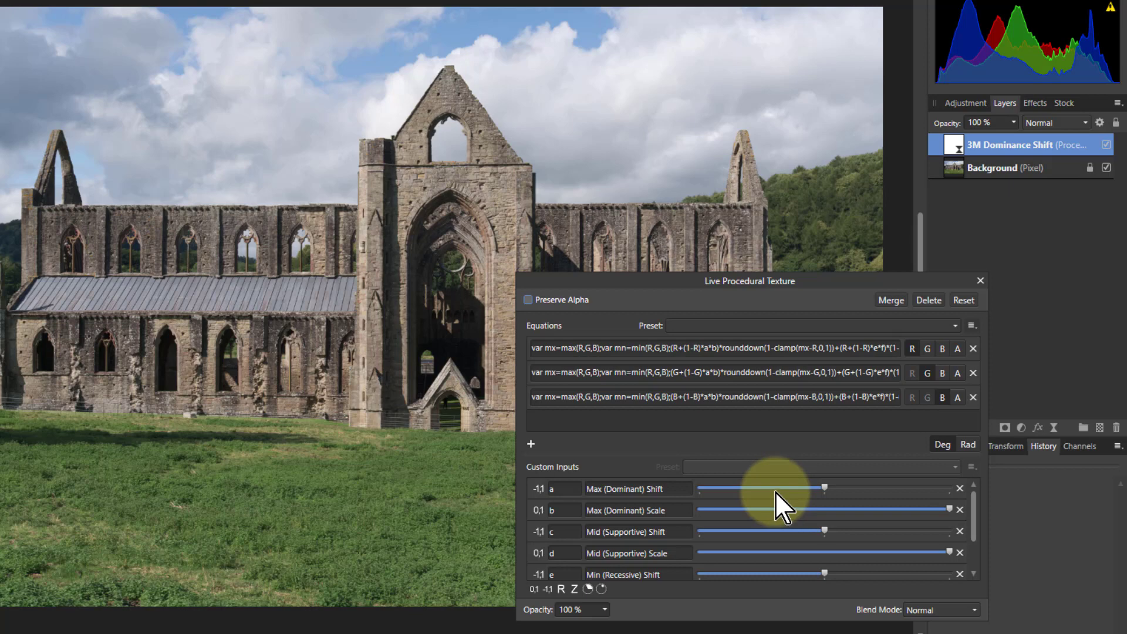
scroll(687, 549, "down", 1)
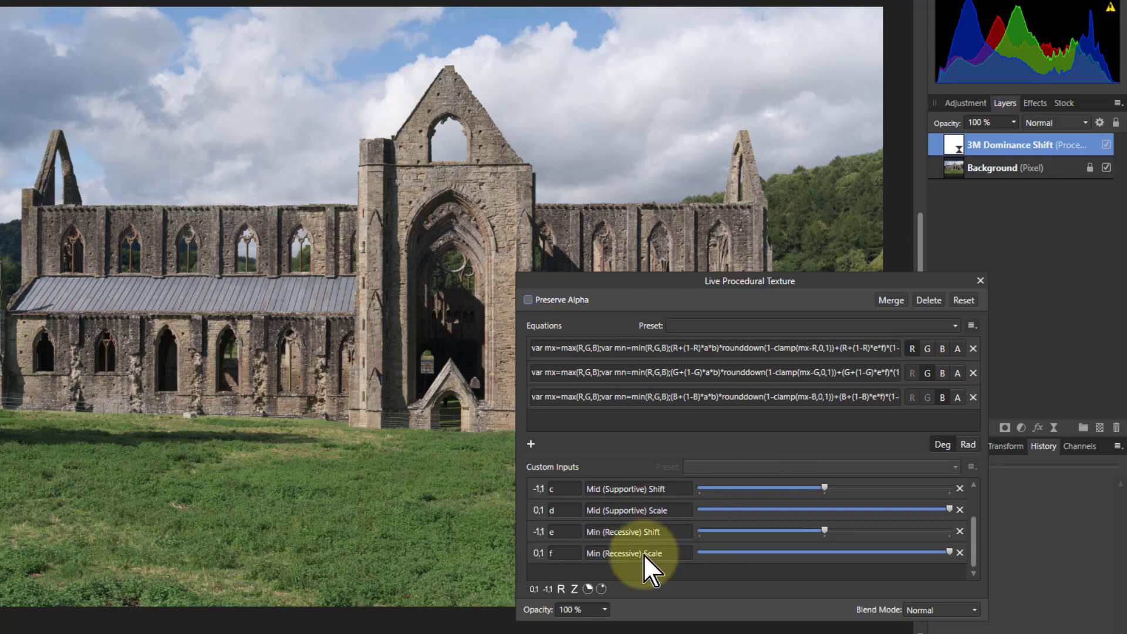
scroll(675, 540, "up", 1)
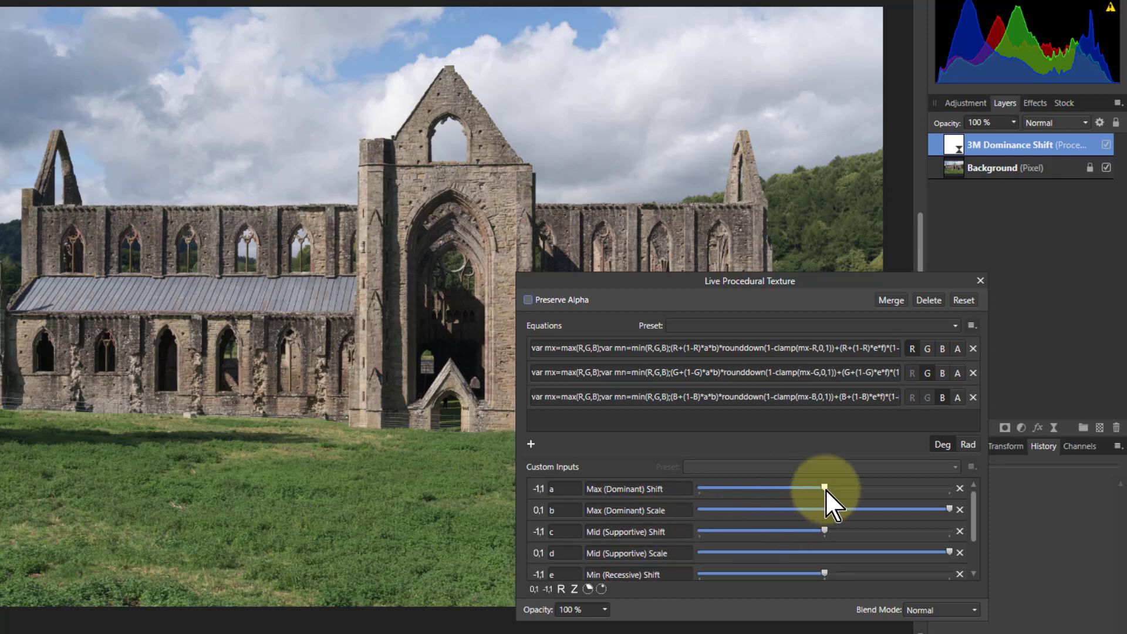
left_click_drag(826, 488, 768, 499)
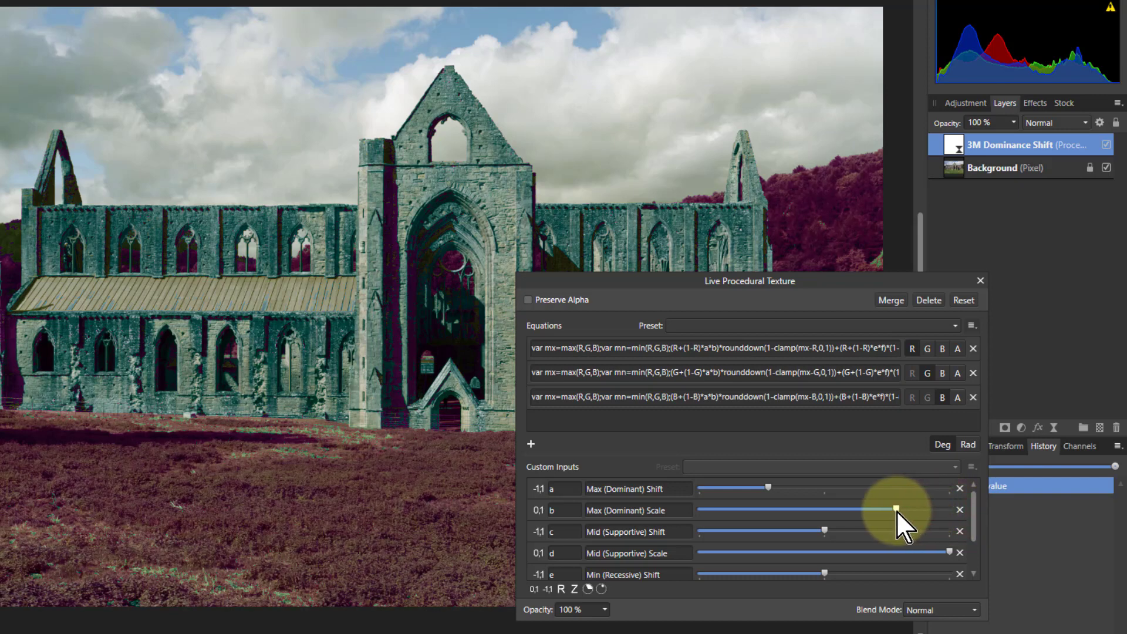
- Lower Max (Dominant) Scale, set the texture's opacity to 50% and blend it with Overlay
left_click_drag(897, 509, 799, 515)
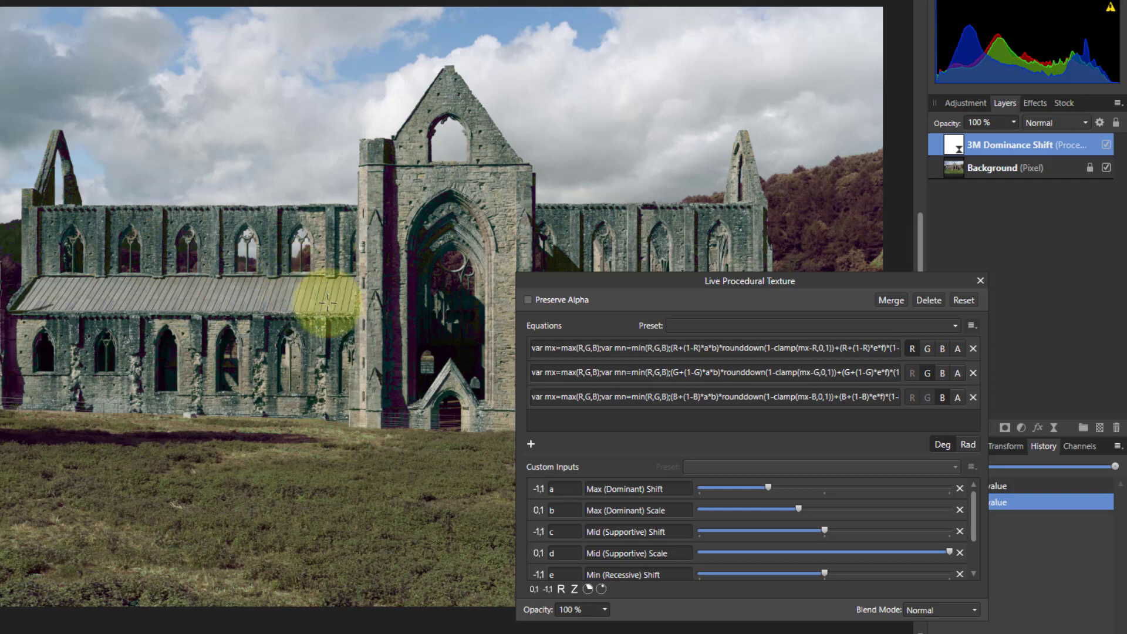
scroll(802, 565, "down", 2)
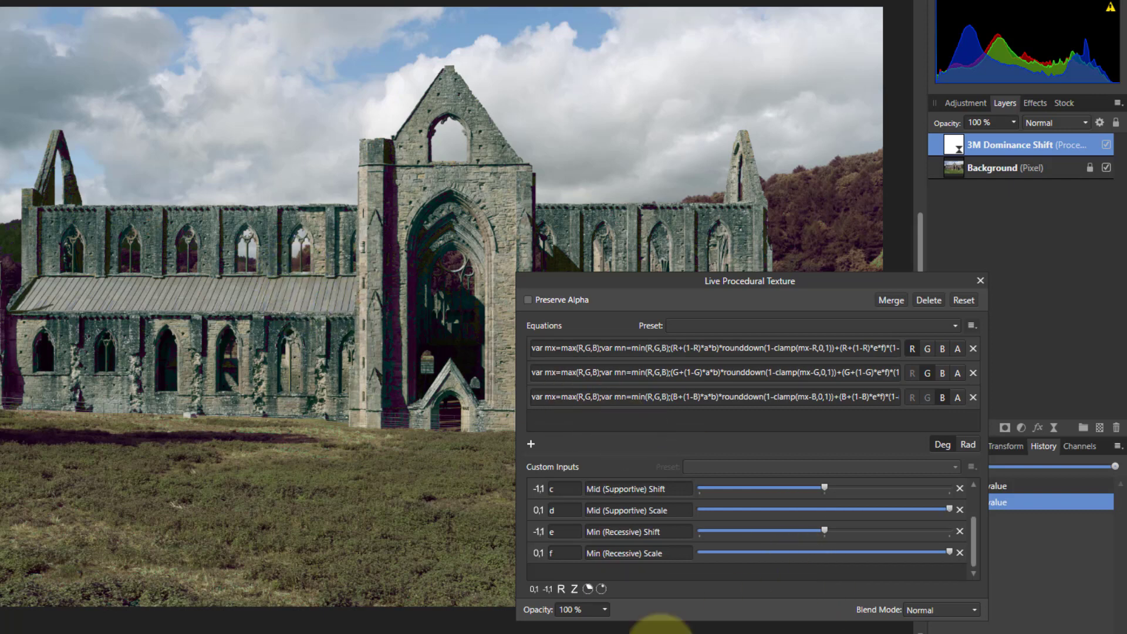
left_click(605, 609)
left_click_drag(589, 623, 622, 626)
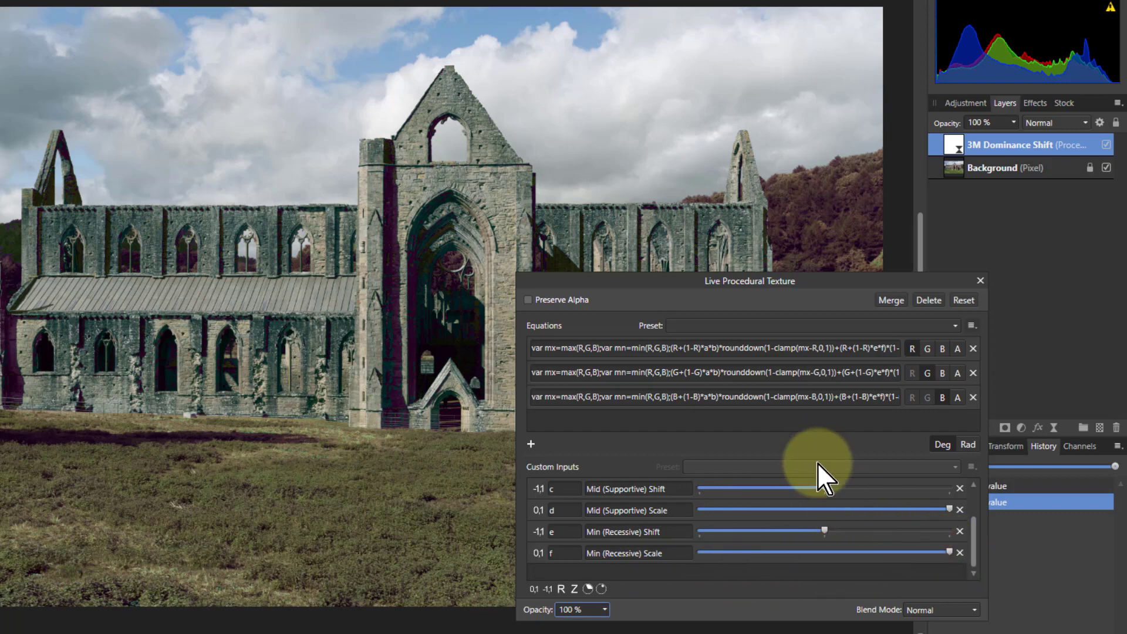
left_click(934, 611)
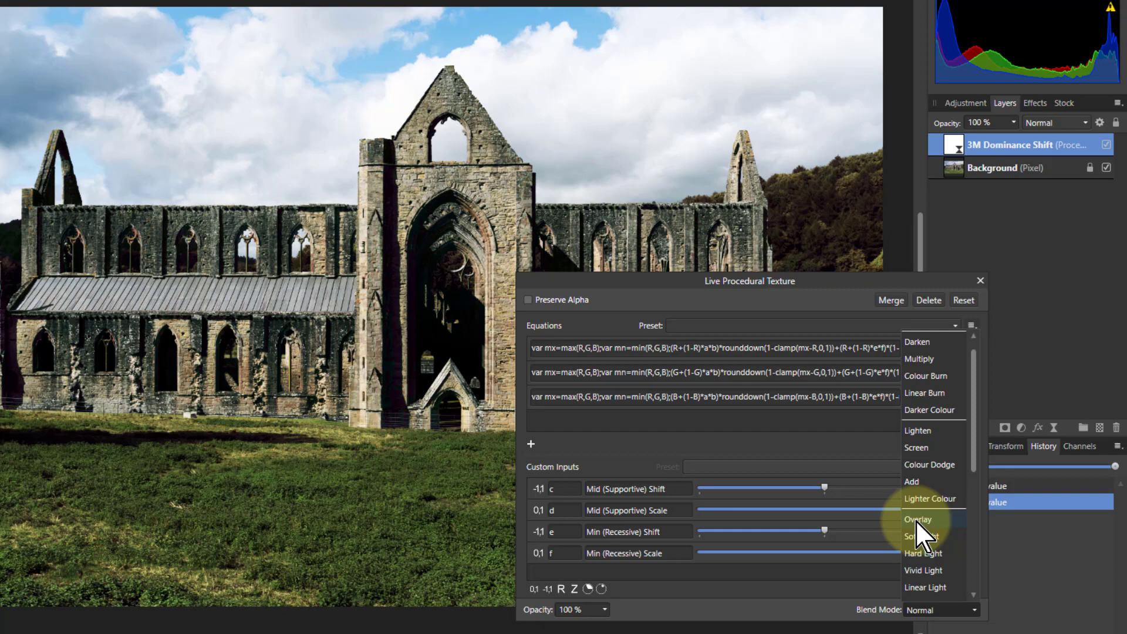
left_click(917, 519)
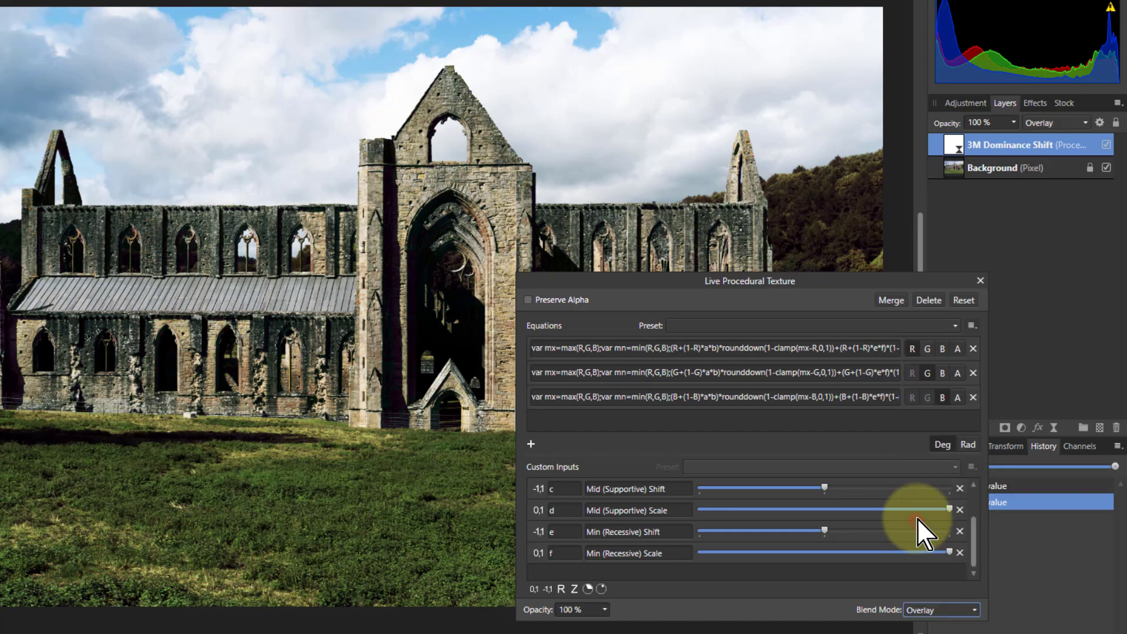
left_click(929, 300)
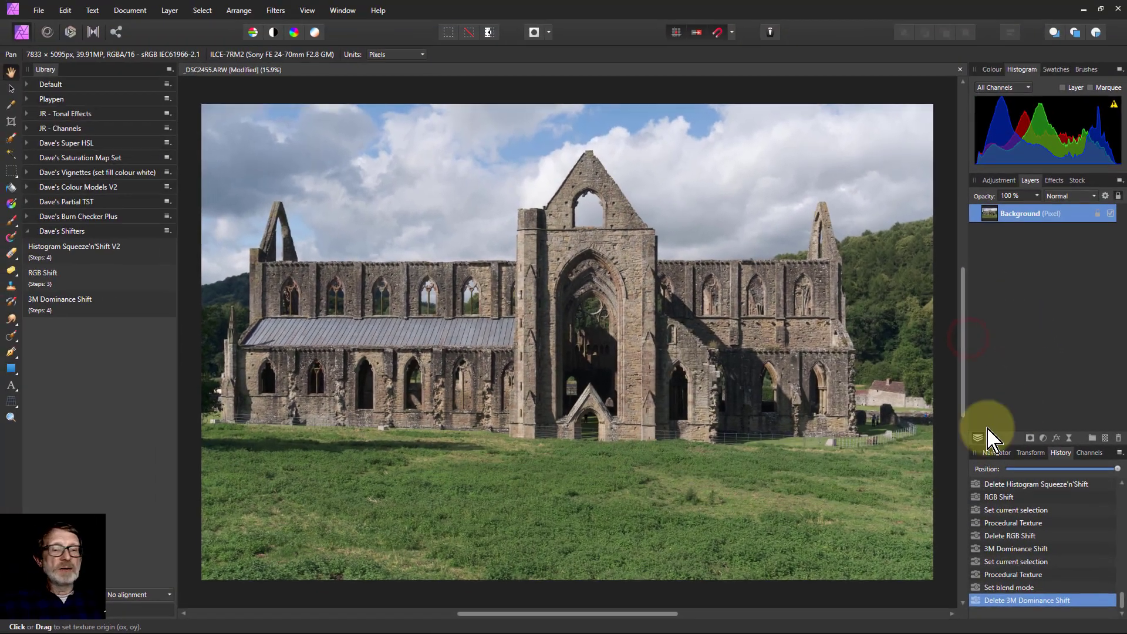